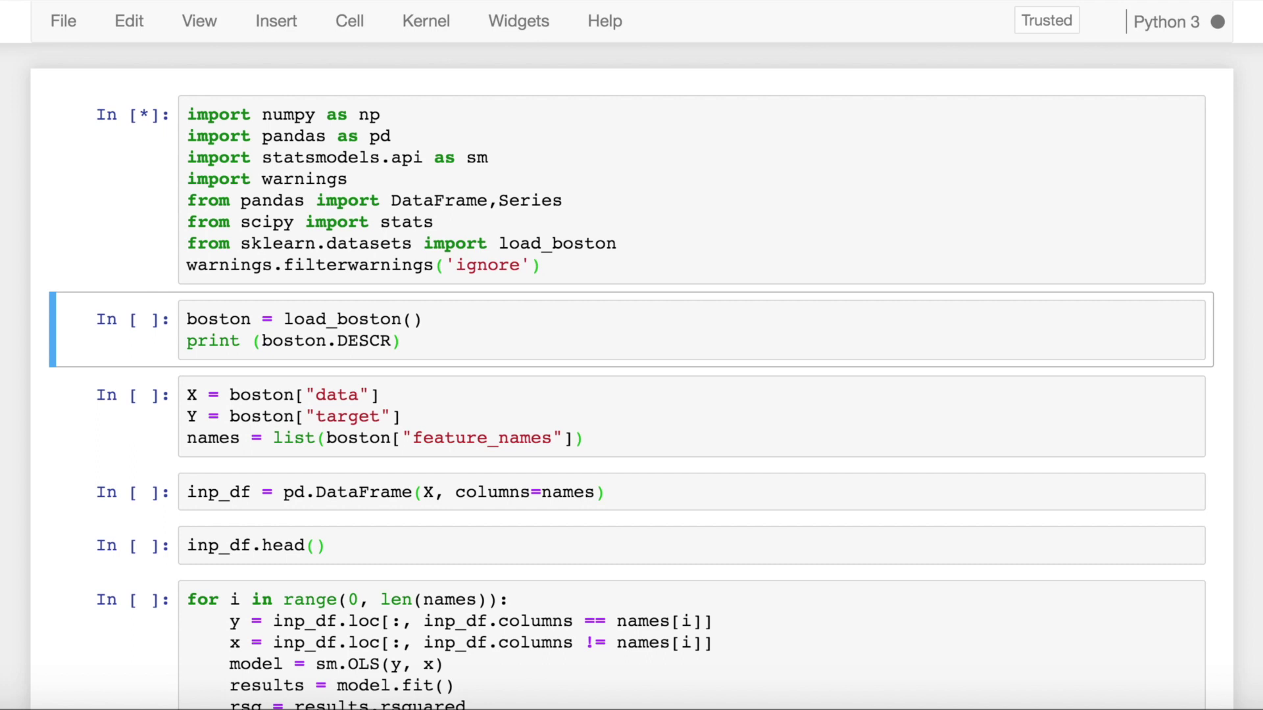
Place the cursor in the Boston data loading cell below the executed imports cell
left_click(598, 352)
Load the Boston dataset with its description, then run the X, Y and feature-names cell
key("shift+Return")
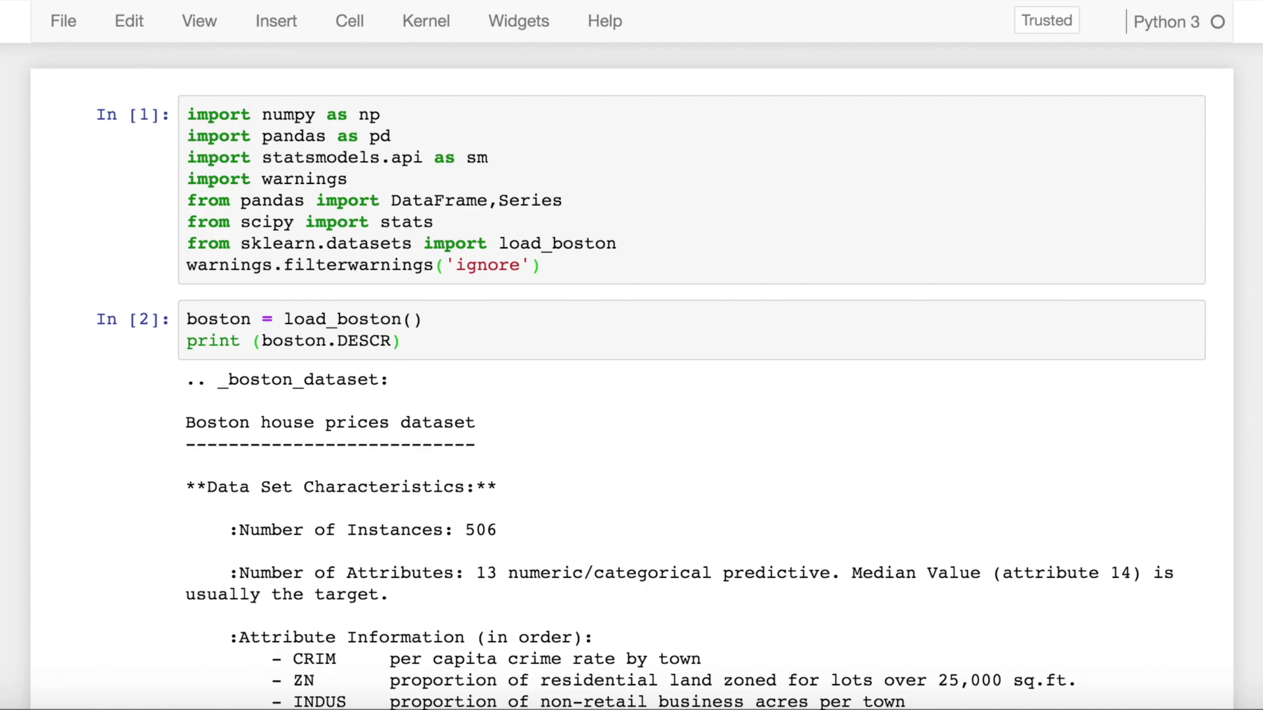
scroll(580, 364, "down", 2)
scroll(579, 365, "down", 2)
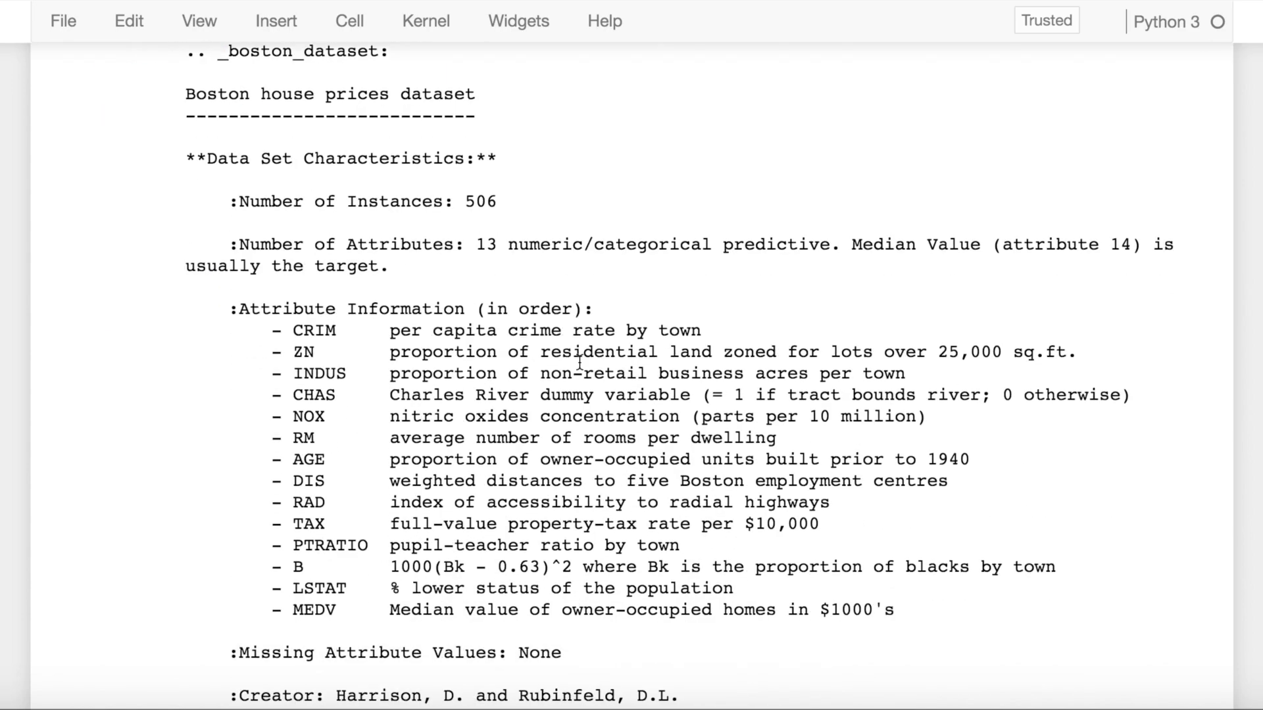
scroll(579, 364, "down", 3)
scroll(579, 363, "down", 2)
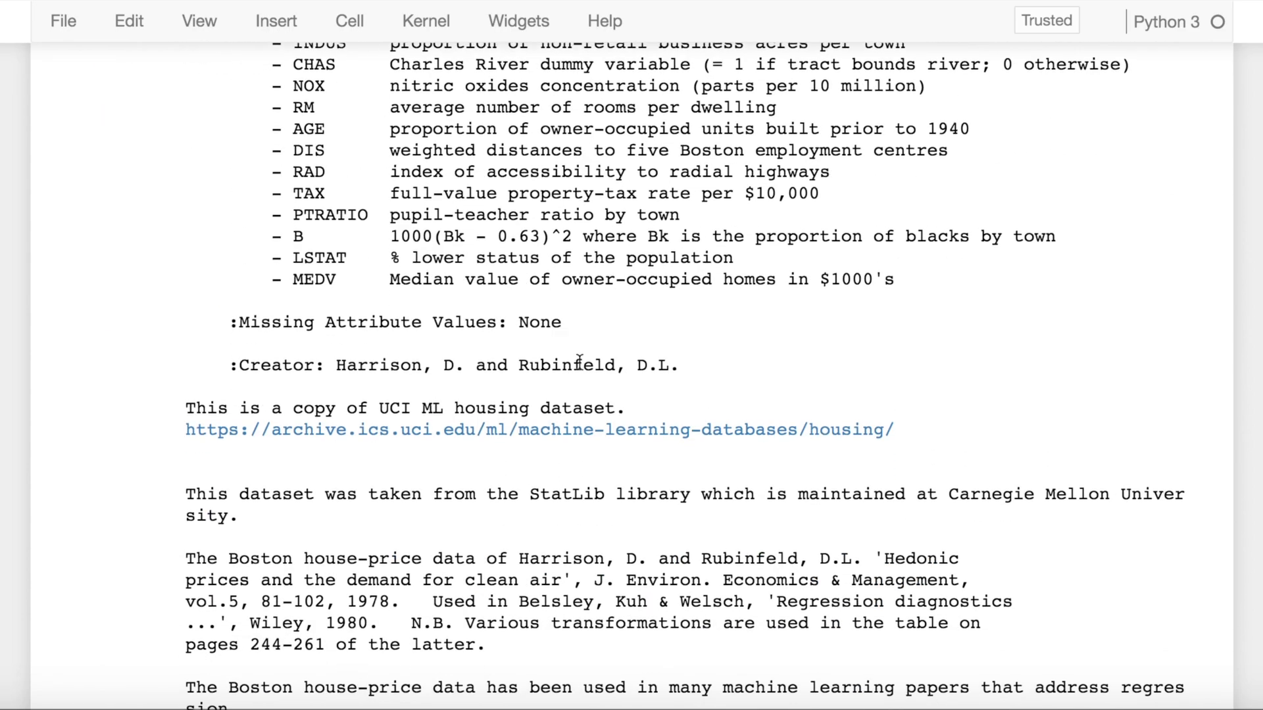
scroll(580, 364, "down", 3)
scroll(579, 362, "down", 1)
left_click(604, 592)
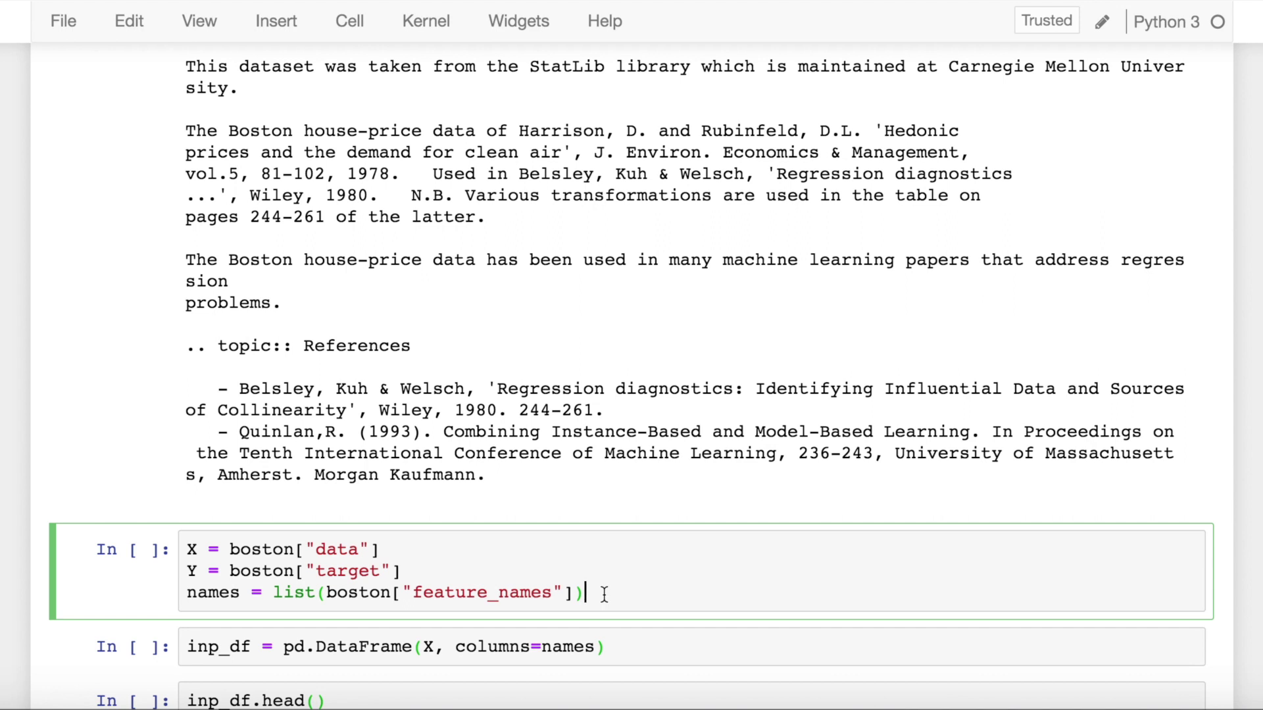
key("shift+Return")
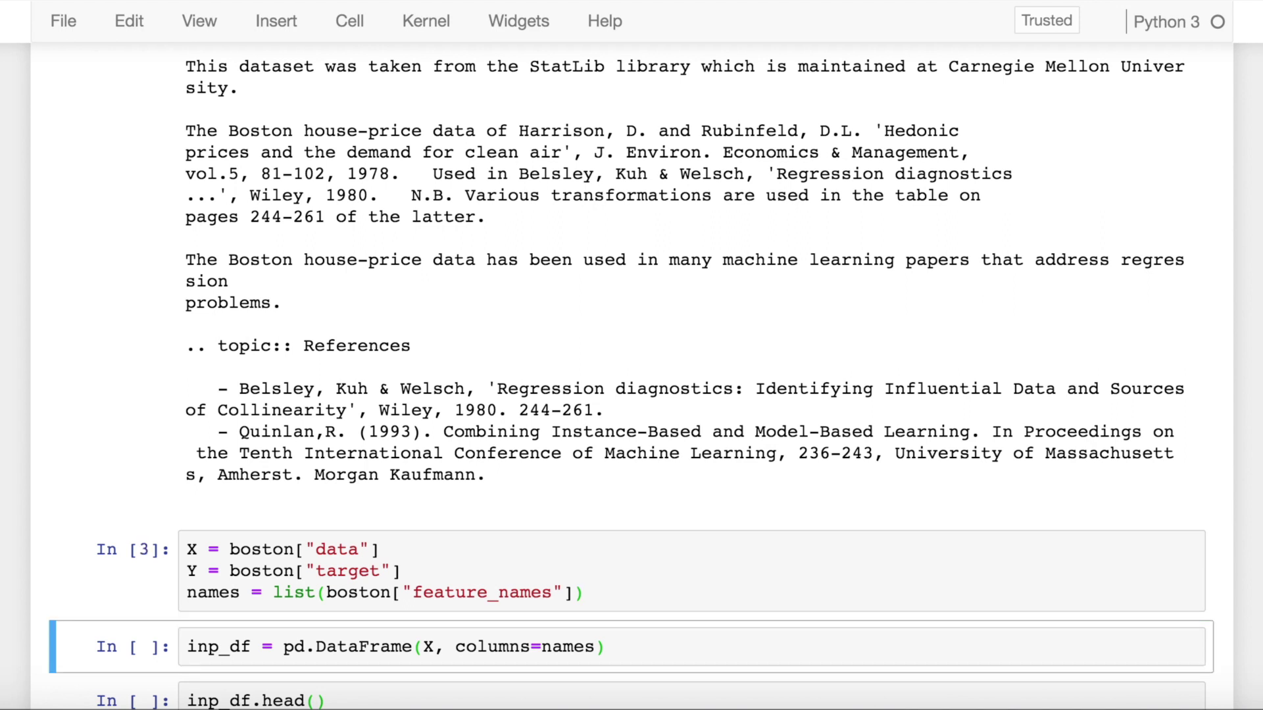
Build the feature DataFrame and preview its first five rows with inp_df.head()
left_click(623, 654)
key("shift+Return")
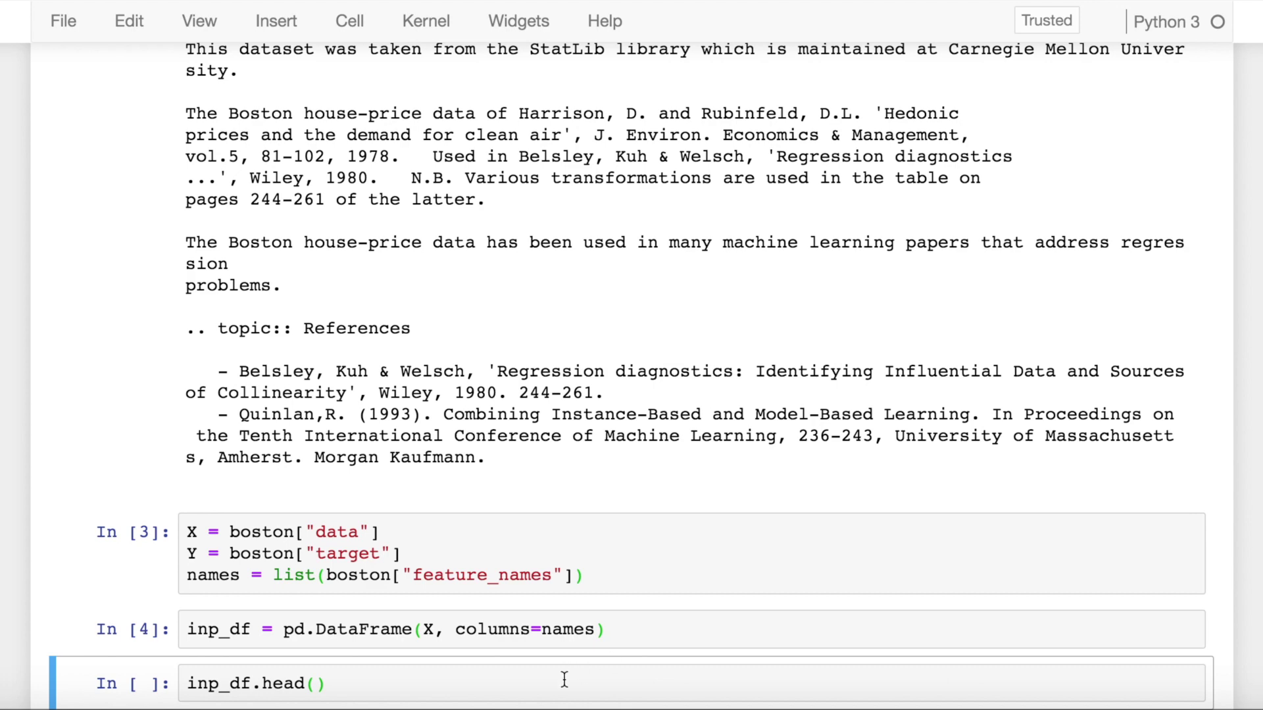
key("shift+Return")
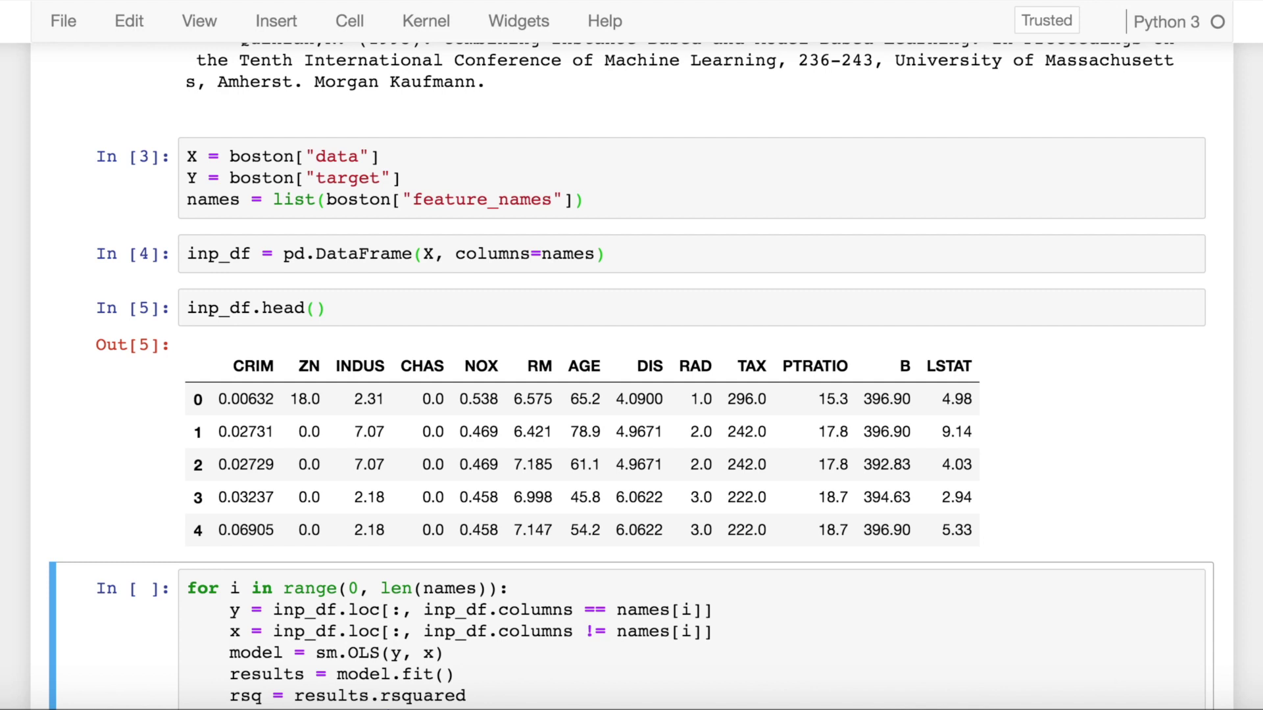
scroll(316, 338, "down", 1)
left_click(316, 339)
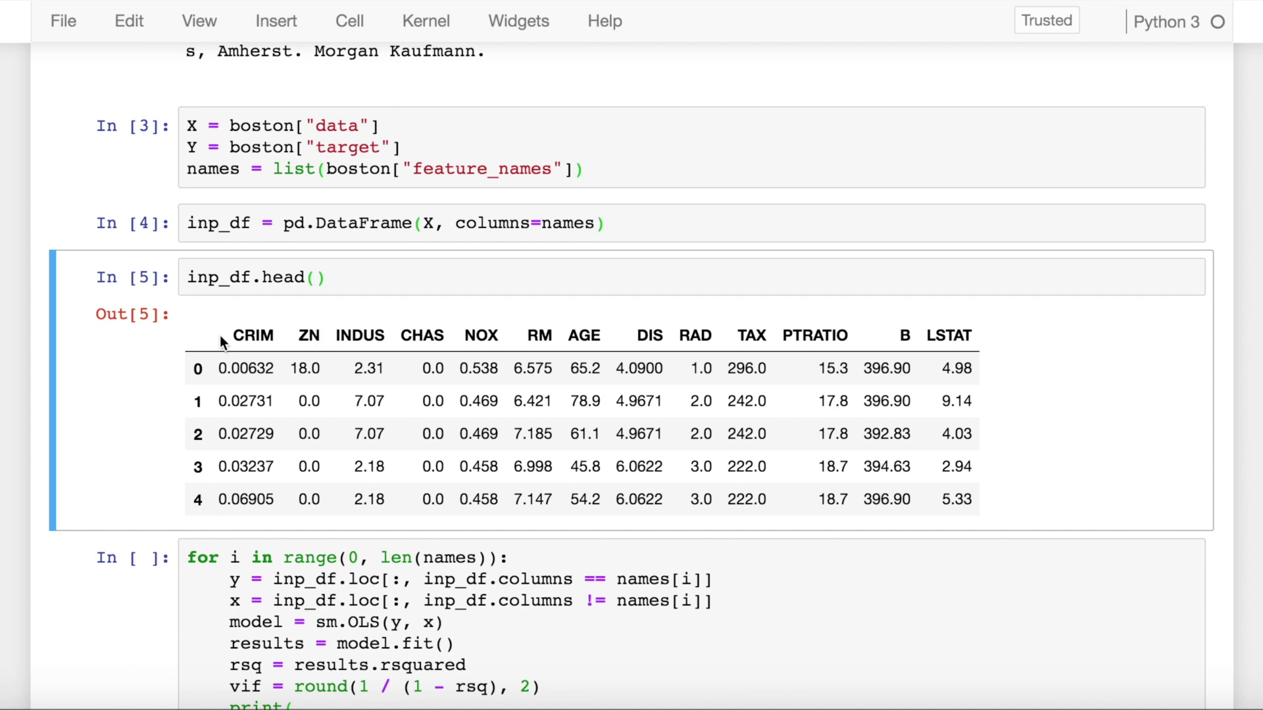
double_click(245, 338)
scroll(381, 526, "down", 2)
scroll(262, 500, "down", 2)
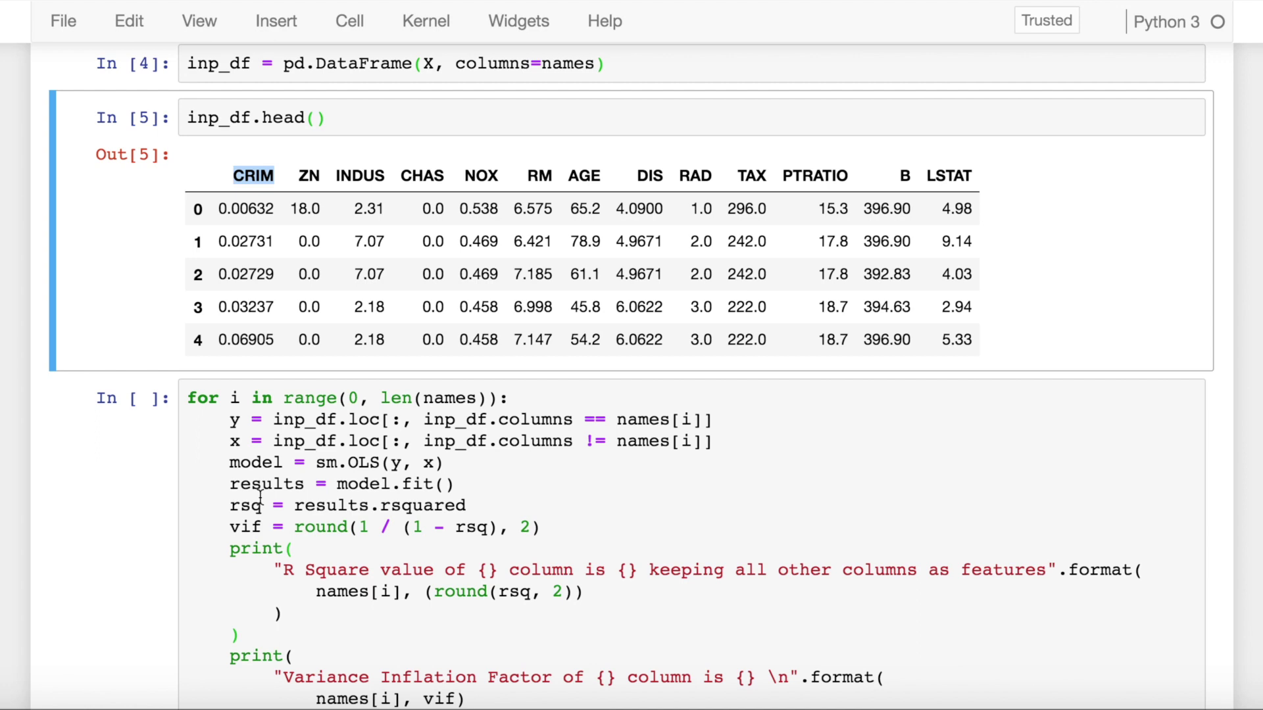
left_click(476, 494)
scroll(467, 405, "down", 2)
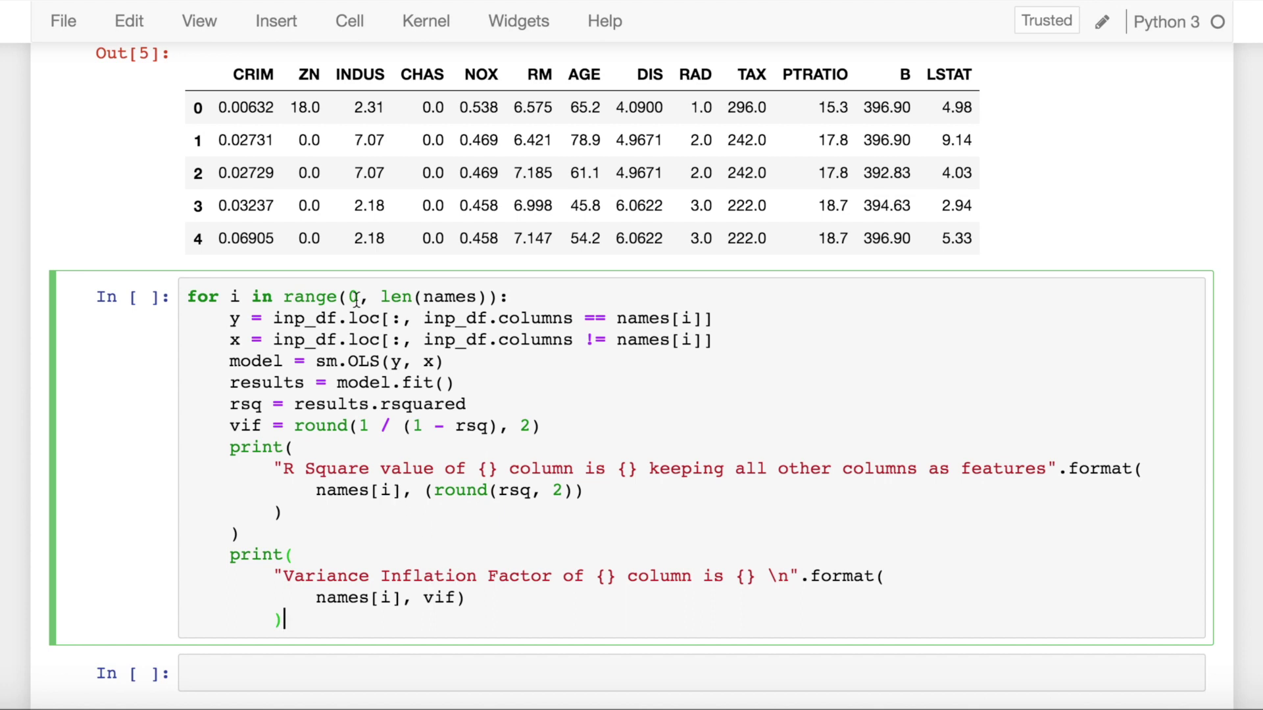
left_click_drag(465, 318, 698, 321)
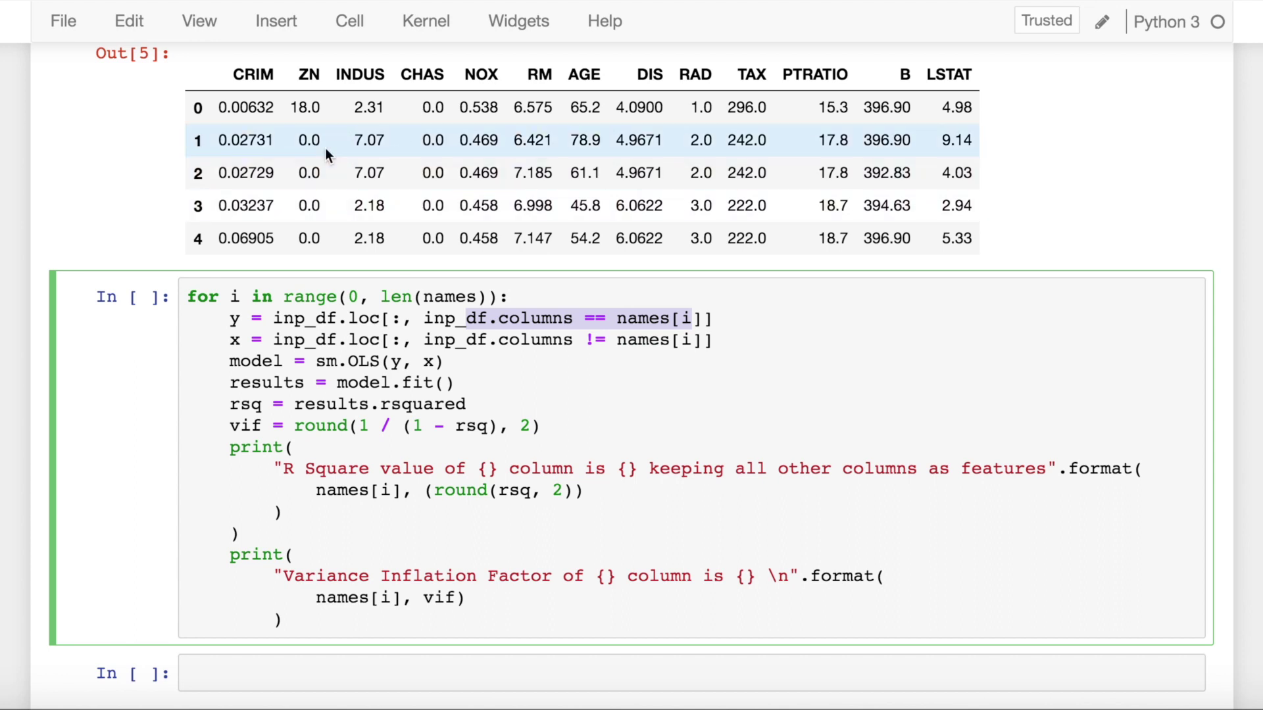
left_click(763, 358)
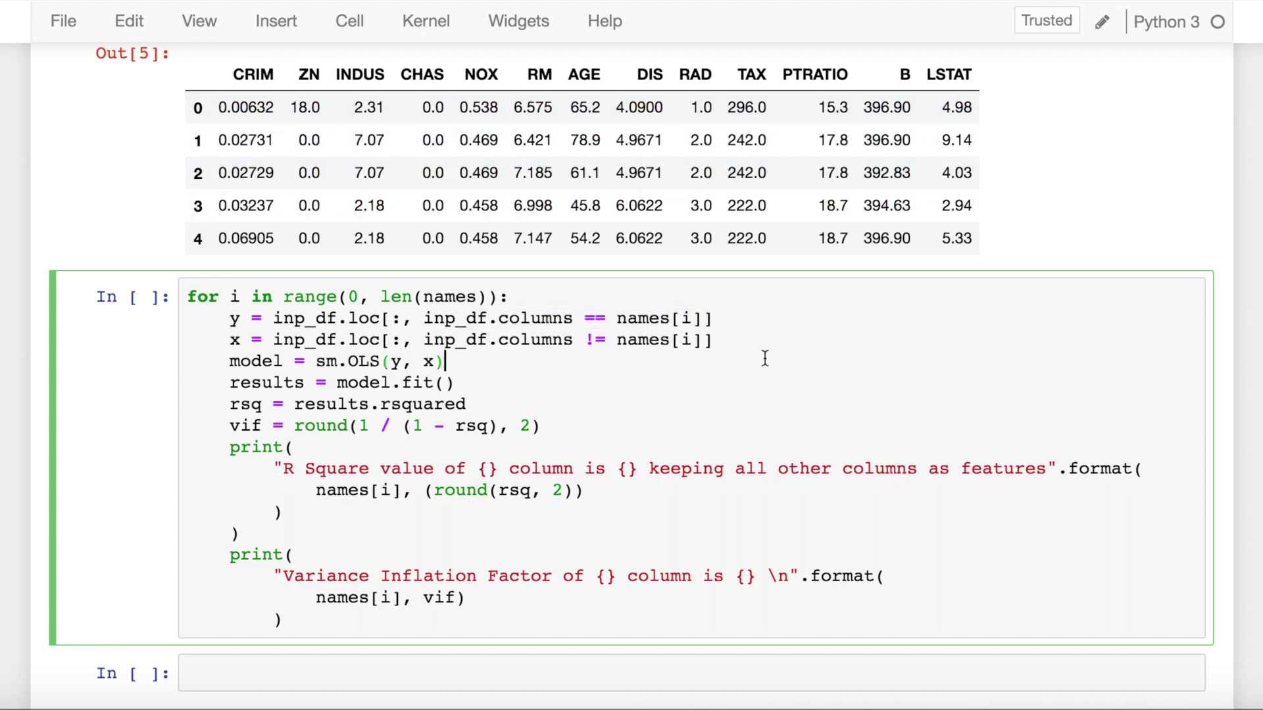
left_click(762, 408)
left_click(761, 418)
key("shift+Return")
scroll(632, 394, "down", 3)
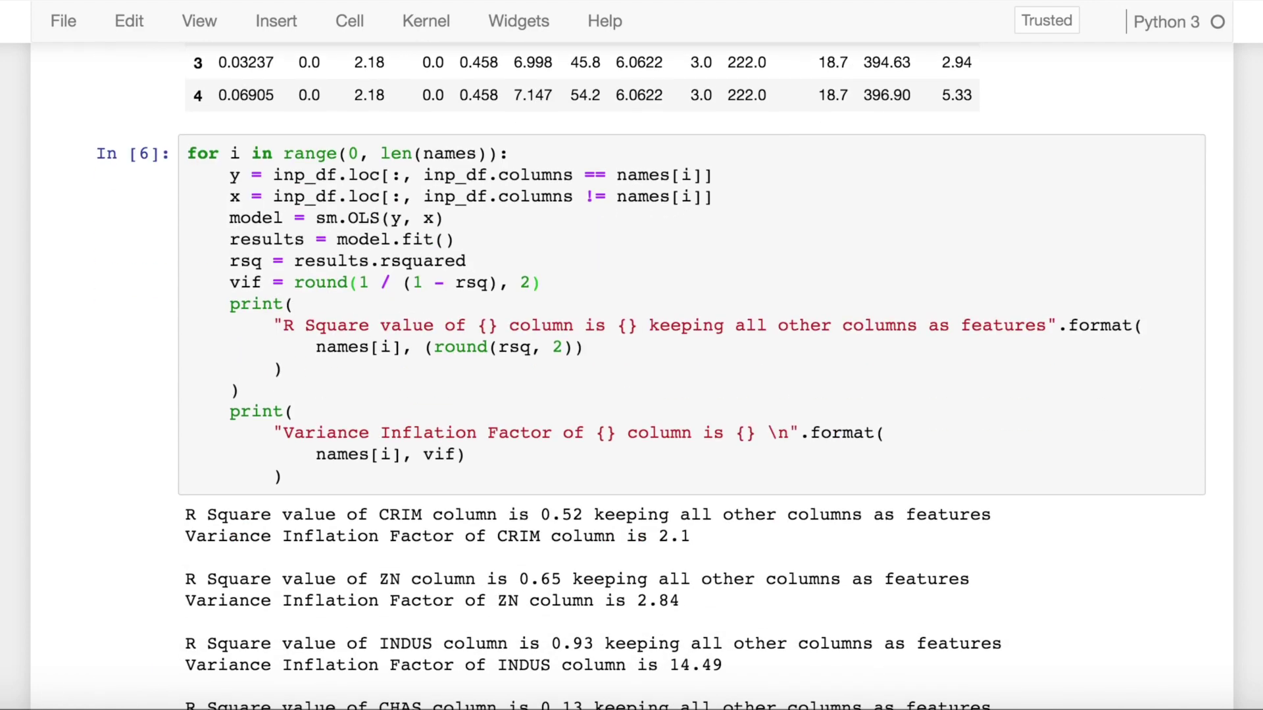
scroll(631, 395, "down", 2)
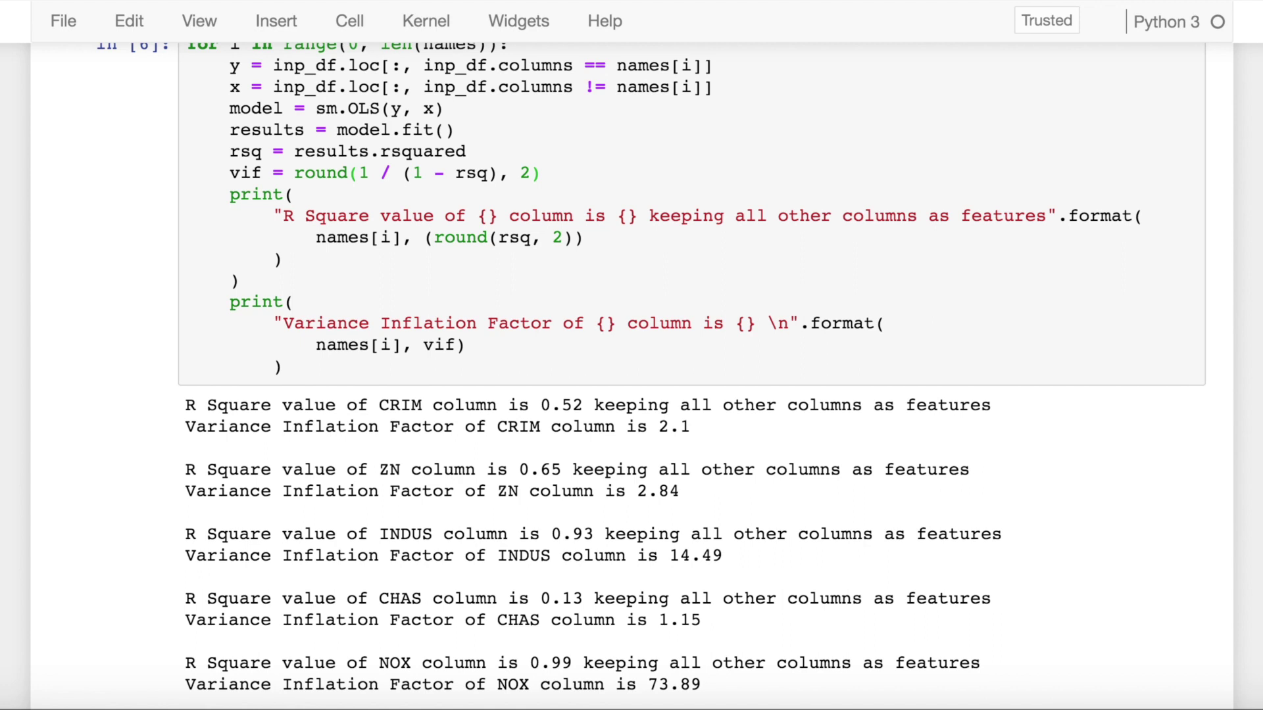
scroll(632, 394, "down", 2)
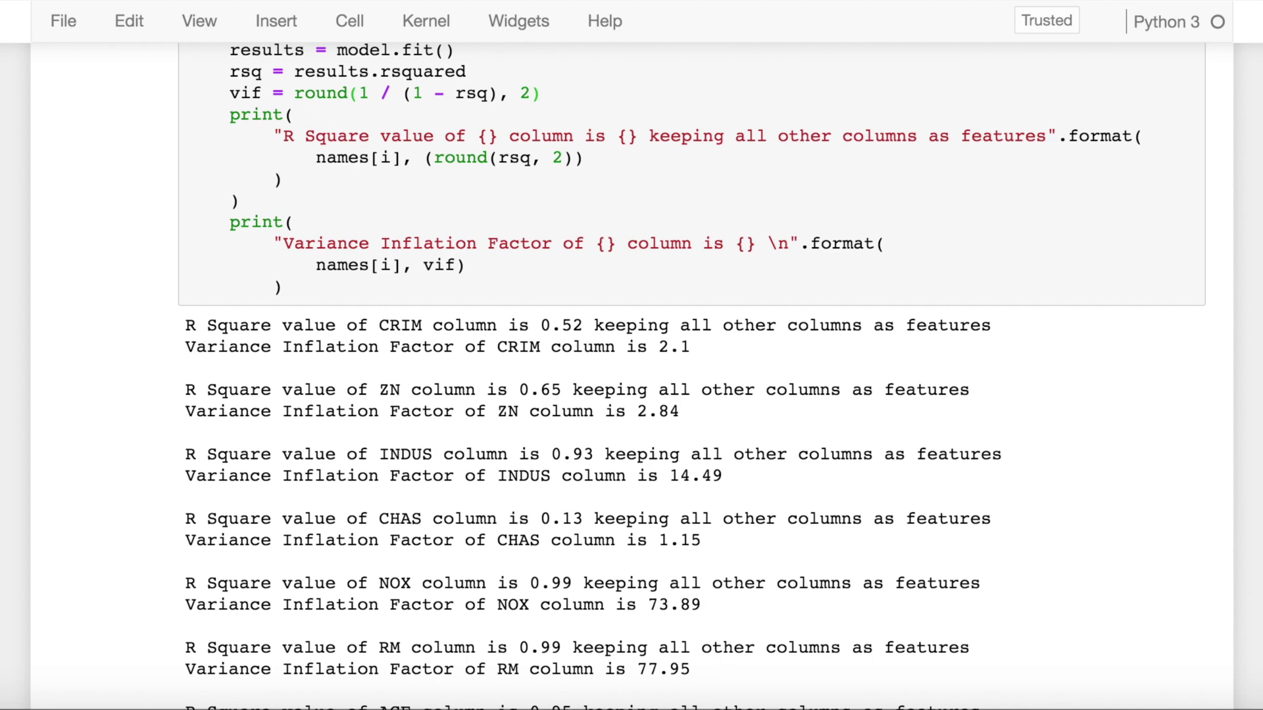
scroll(188, 502, "down", 4)
left_click_drag(196, 503, 687, 511)
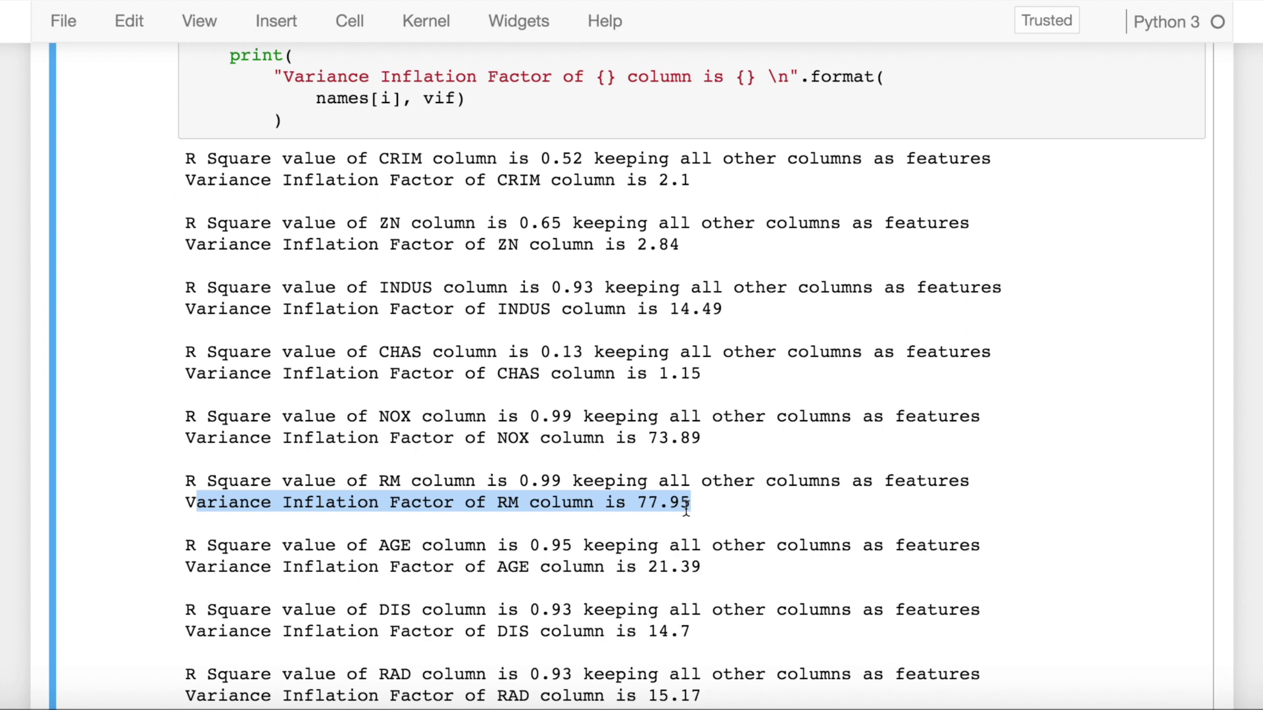
Highlight the RM R-squared value 0.99 and its VIF line, then save the notebook
left_click_drag(519, 482, 573, 482)
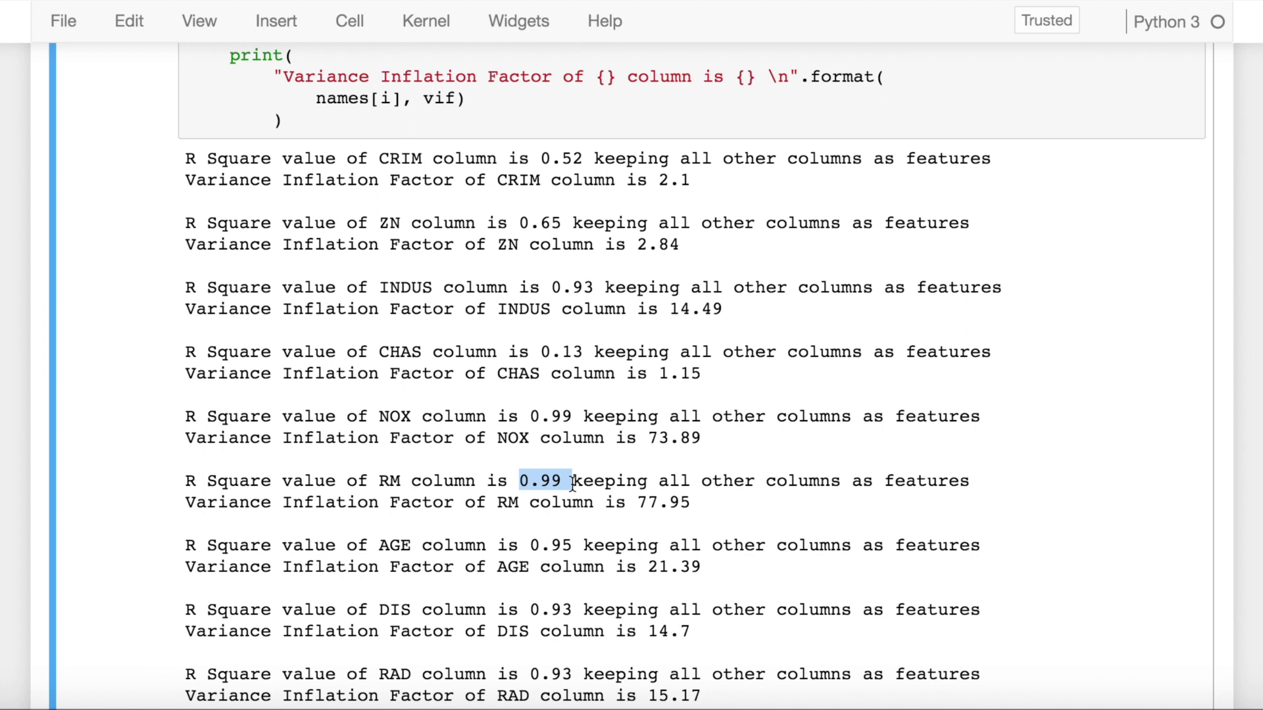
double_click(527, 507)
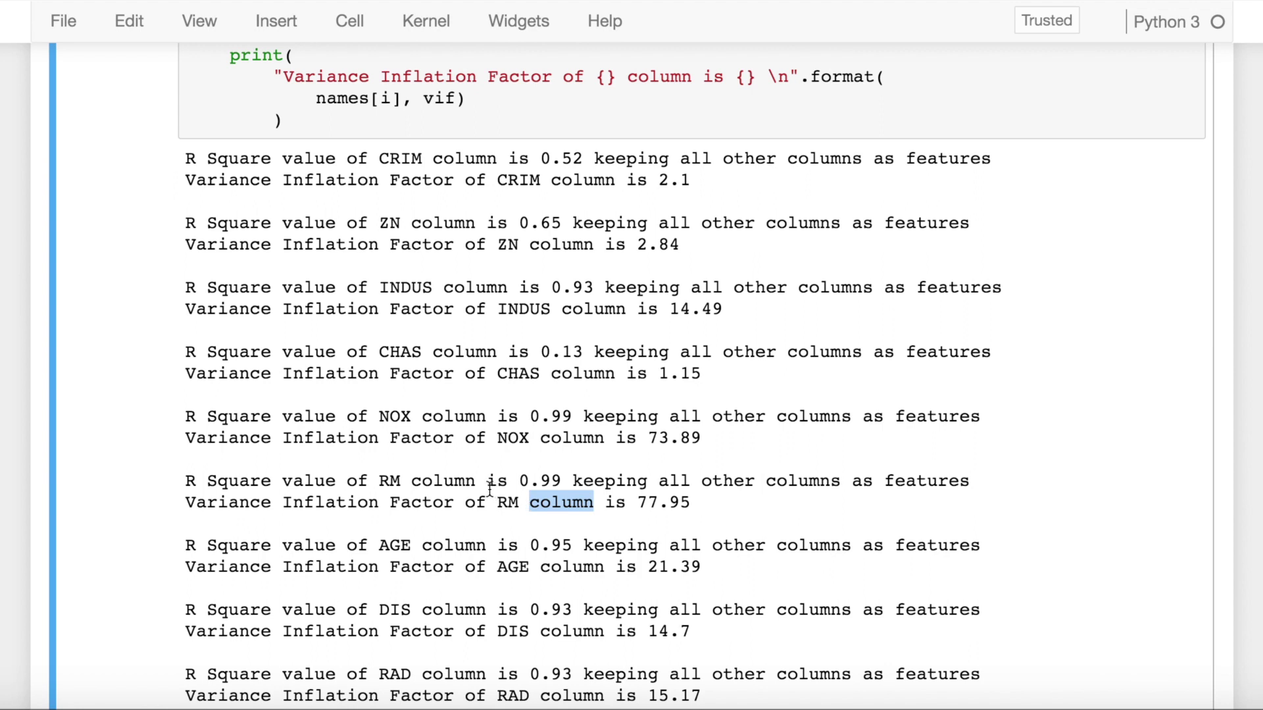
left_click_drag(487, 482, 690, 481)
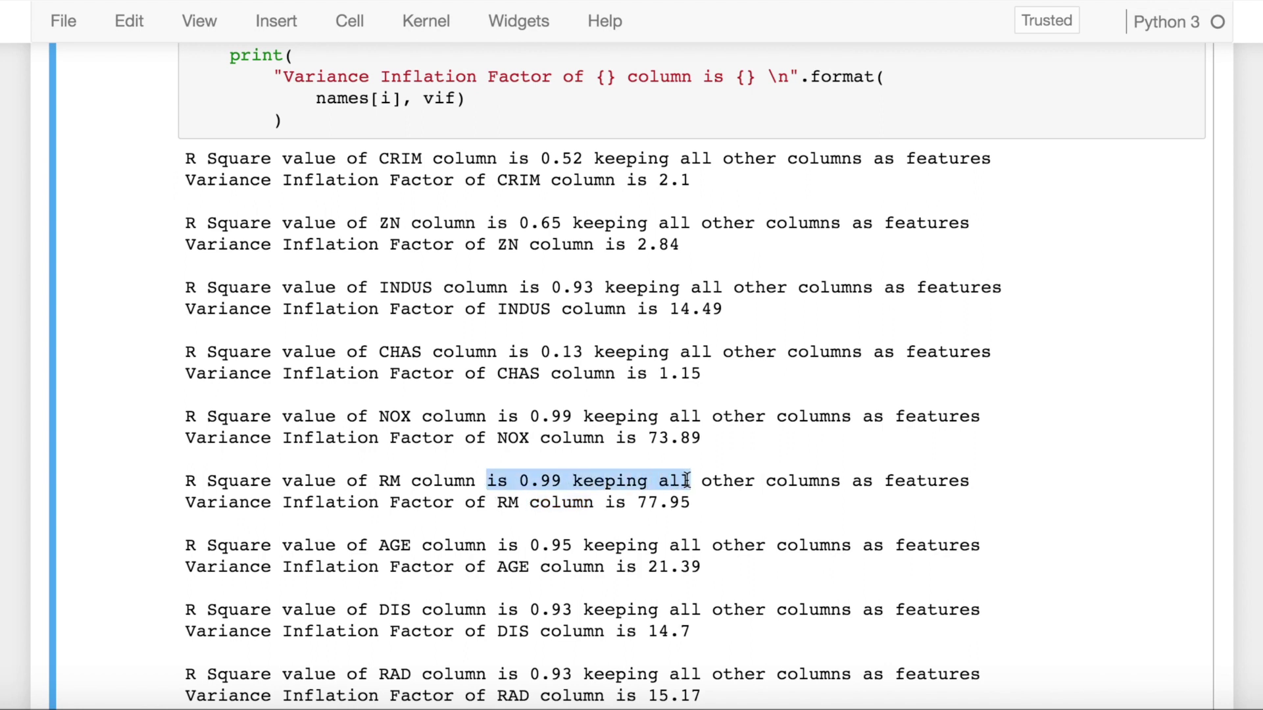
left_click_drag(486, 503, 622, 506)
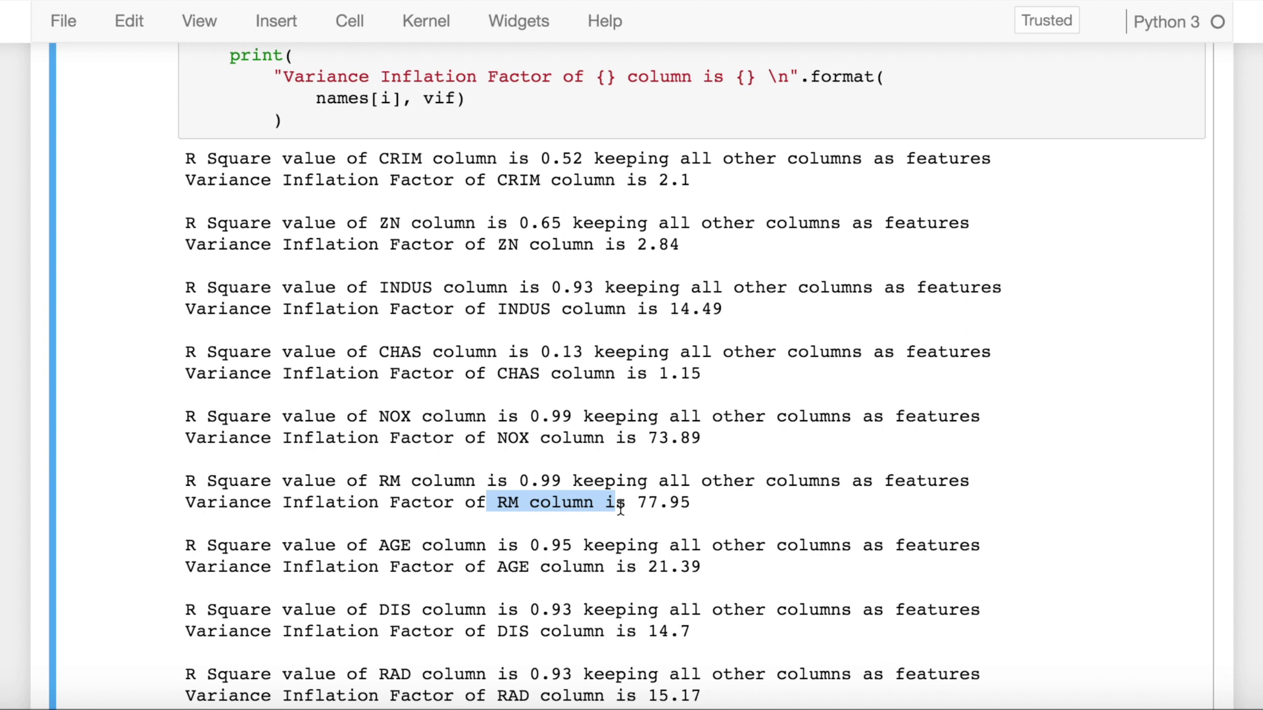
scroll(621, 506, "down", 2)
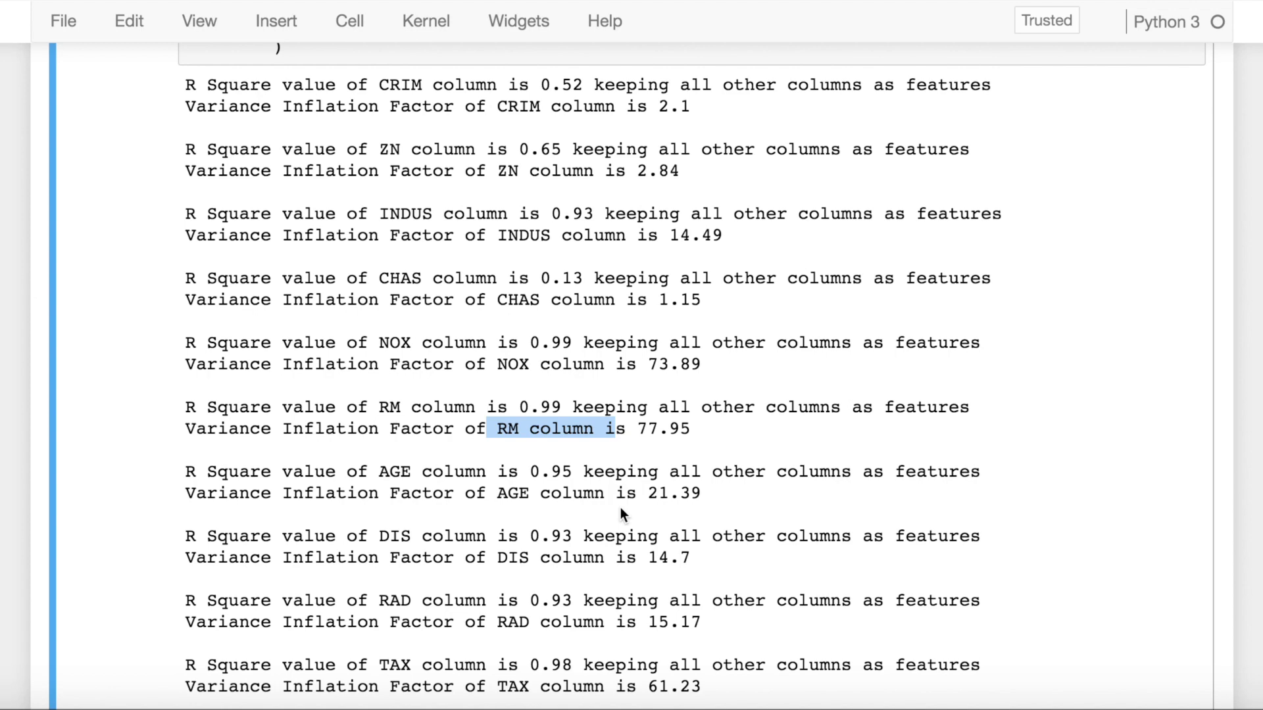
scroll(623, 514, "down", 4)
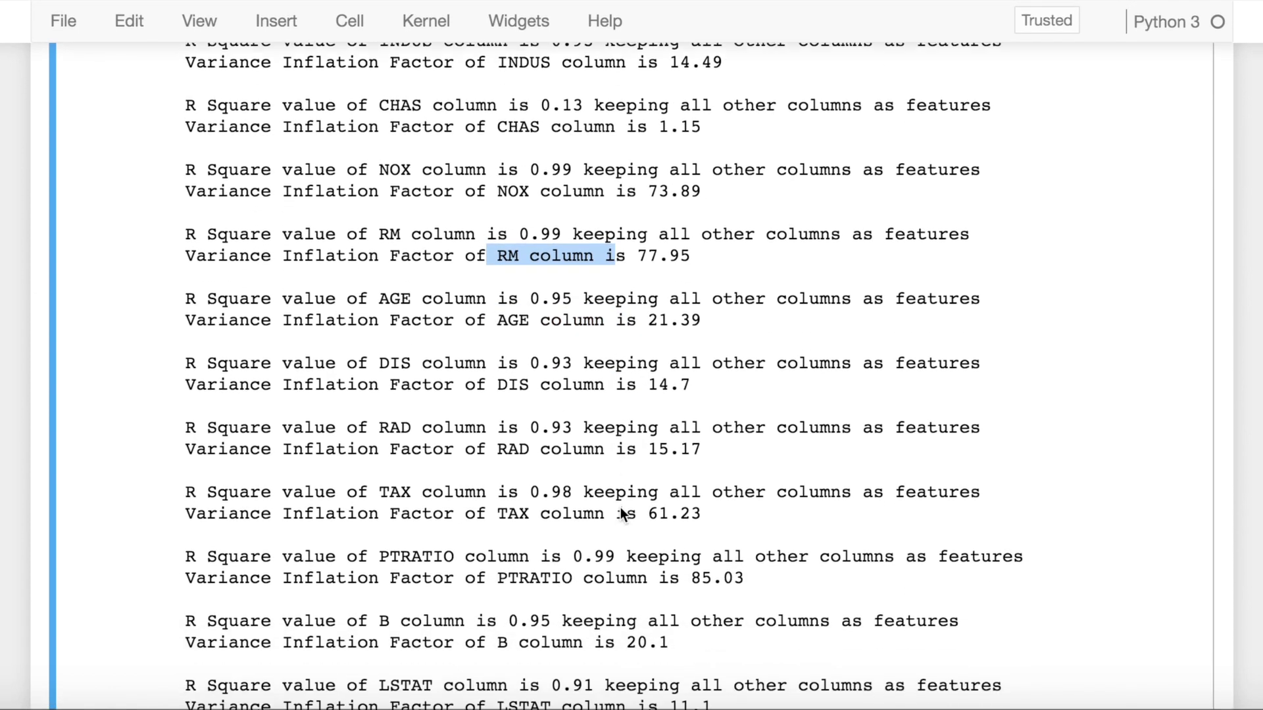
scroll(621, 512, "down", 3)
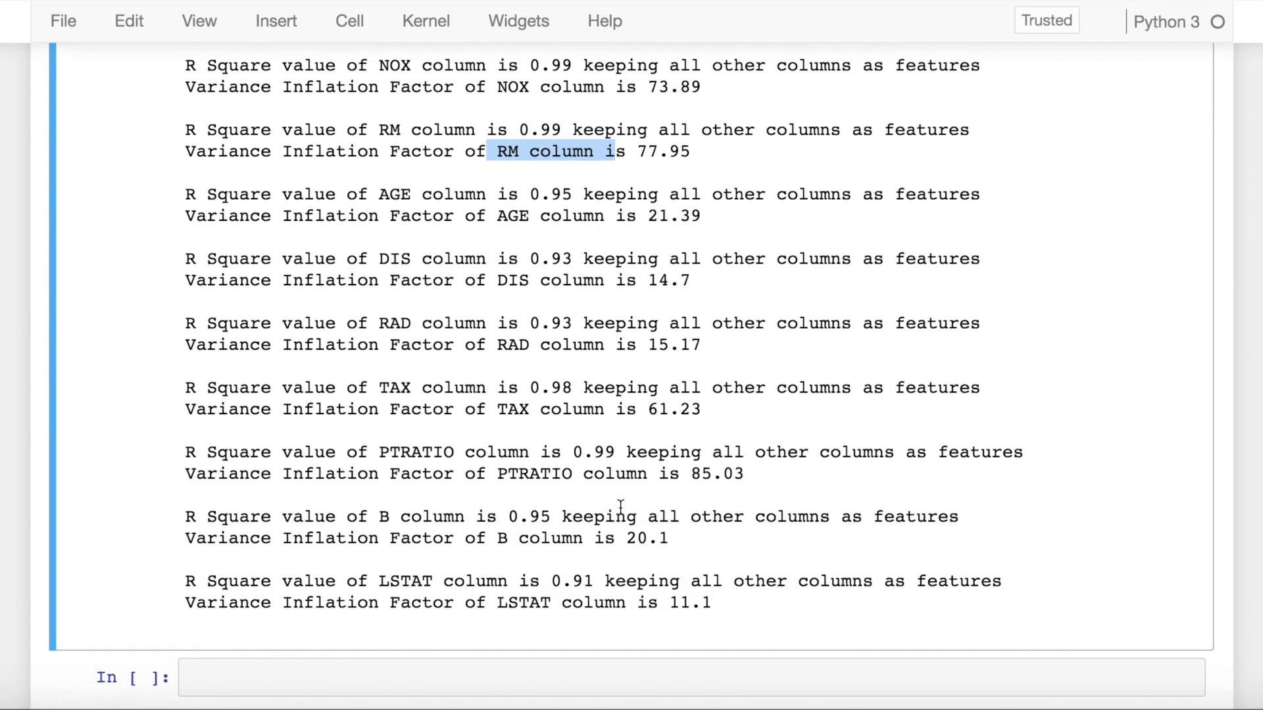
key("ctrl+s")
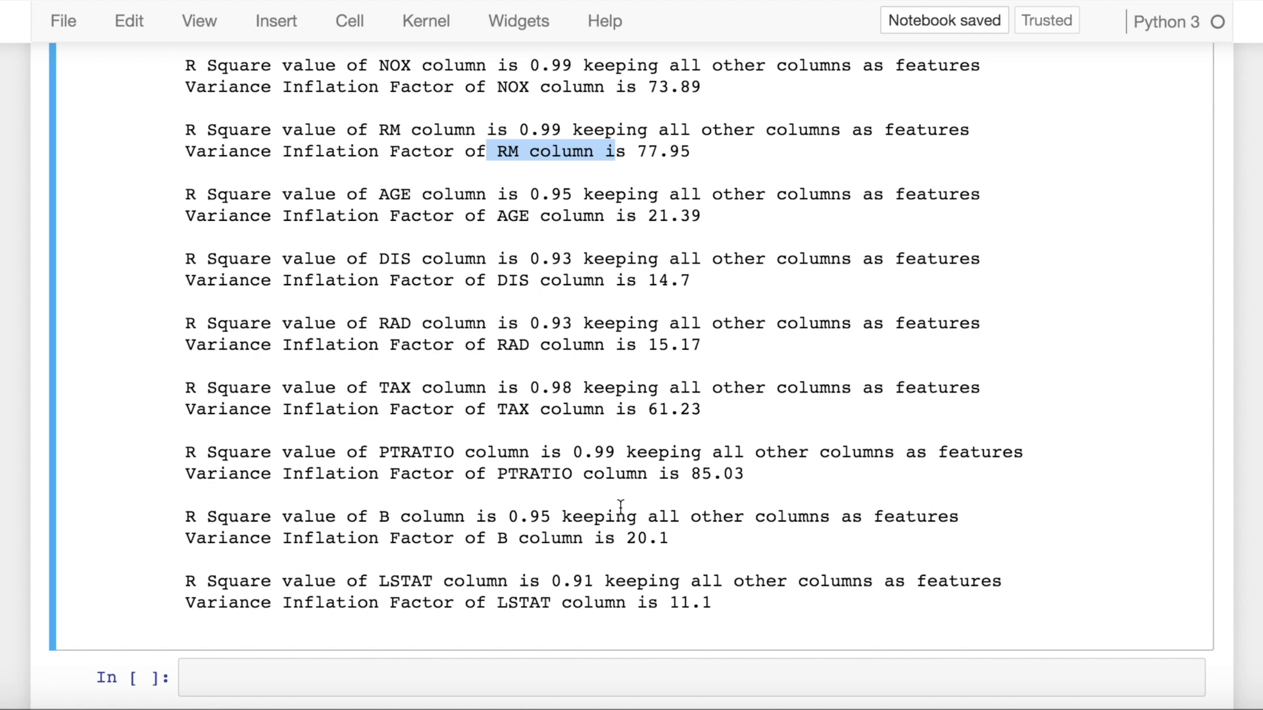